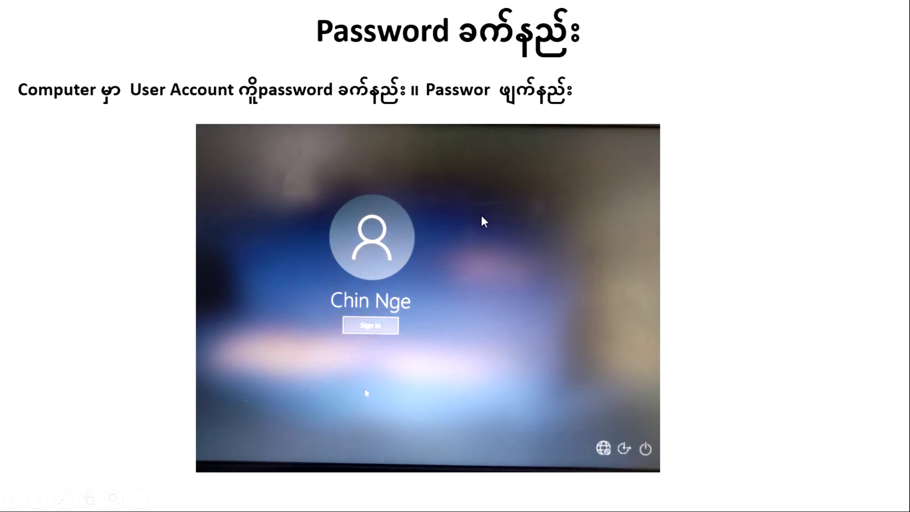
- End the slide show and minimize the presentation window to show the desktop
left_click(433, 295)
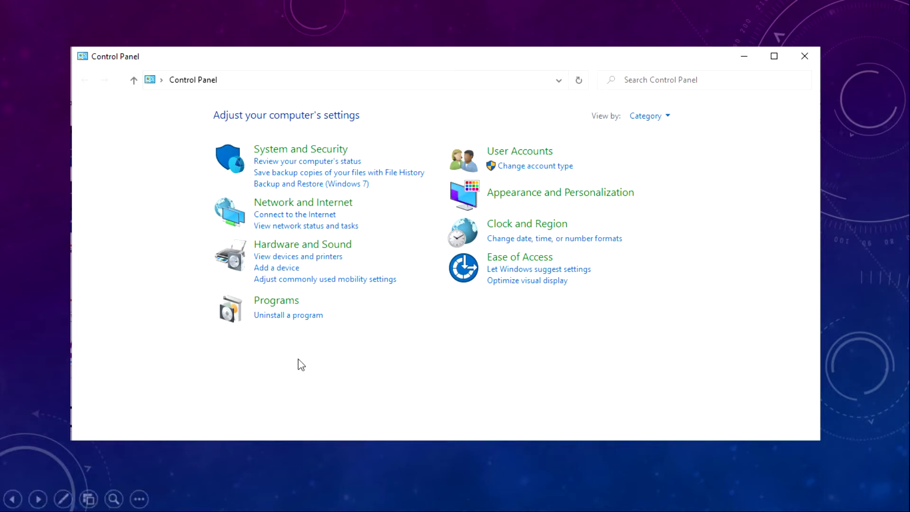
left_click(282, 402)
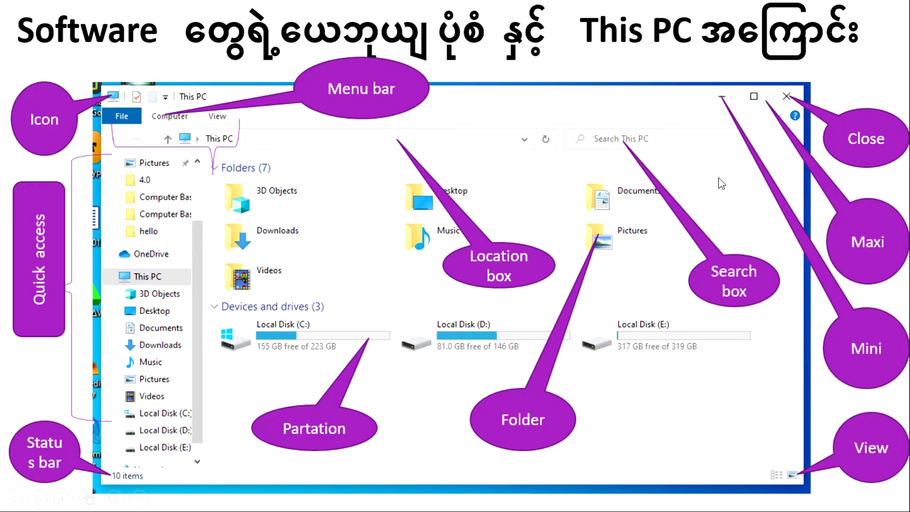
key("Left")
key("Escape")
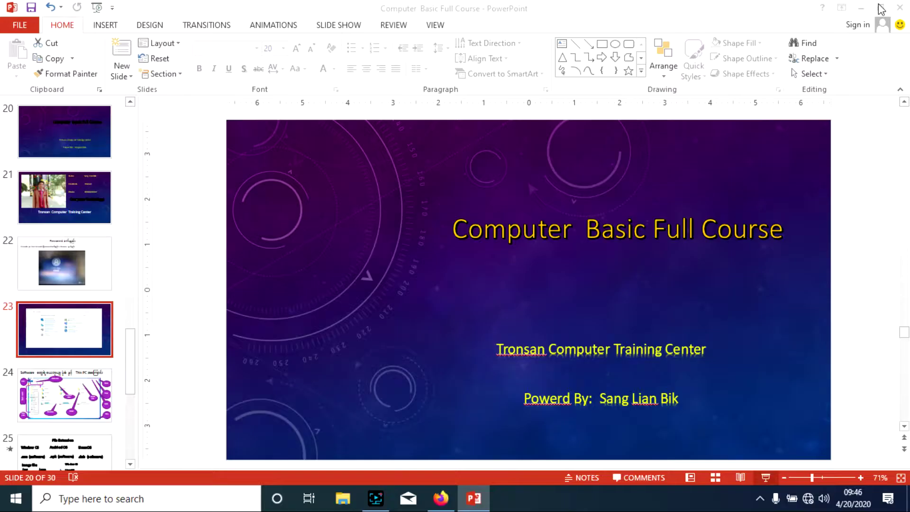
left_click(860, 8)
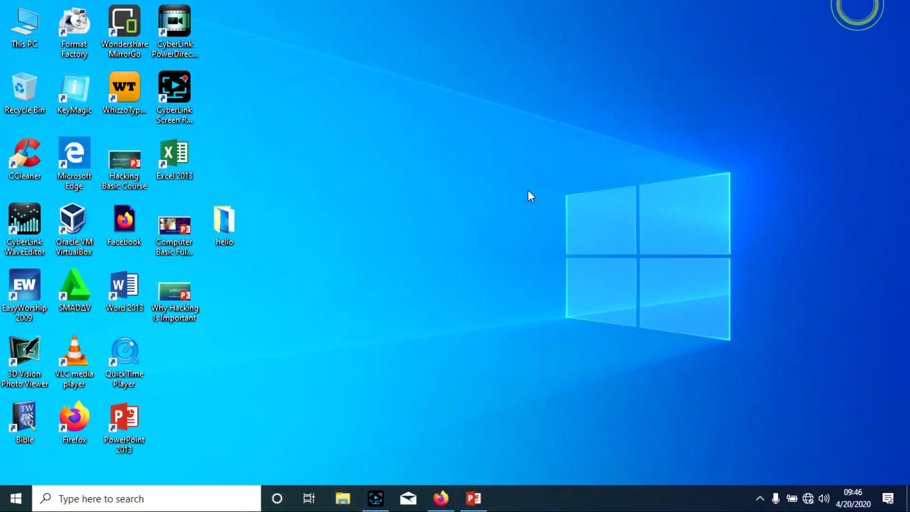
- Open Control Panel and go to the page for making changes to the current user account
key("super+r")
key("Return")
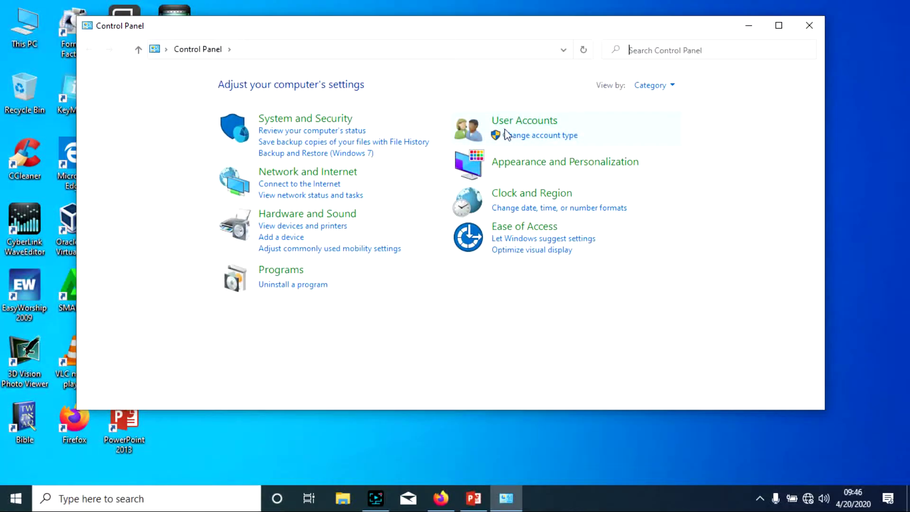
left_click(531, 124)
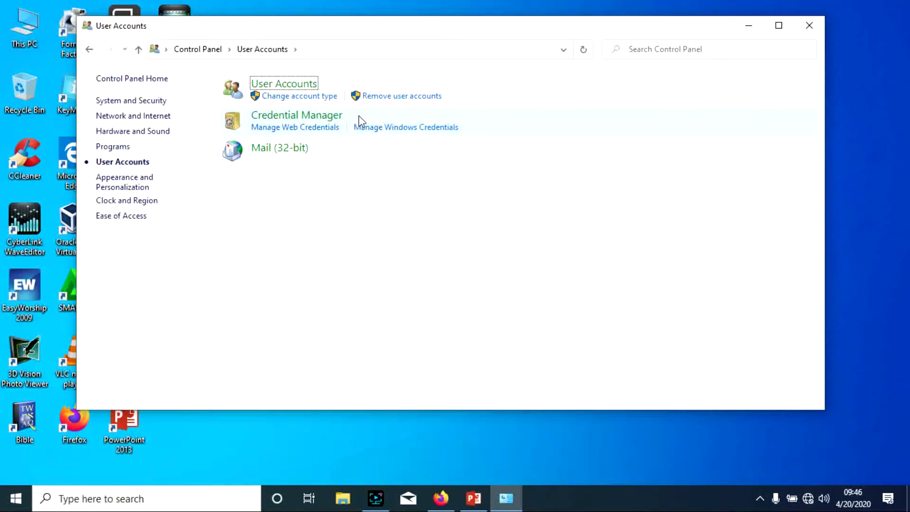
left_click(294, 89)
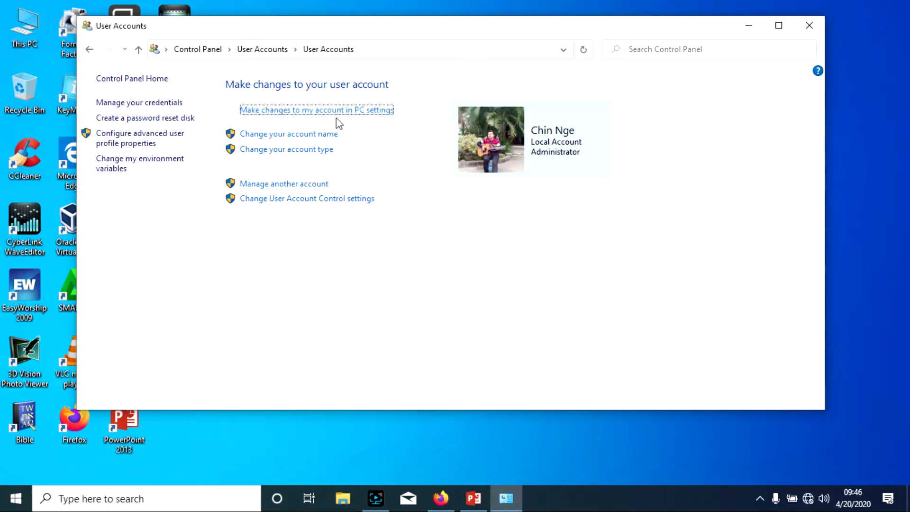
- Open the account's sign-in options in PC settings and start adding a password
left_click(350, 113)
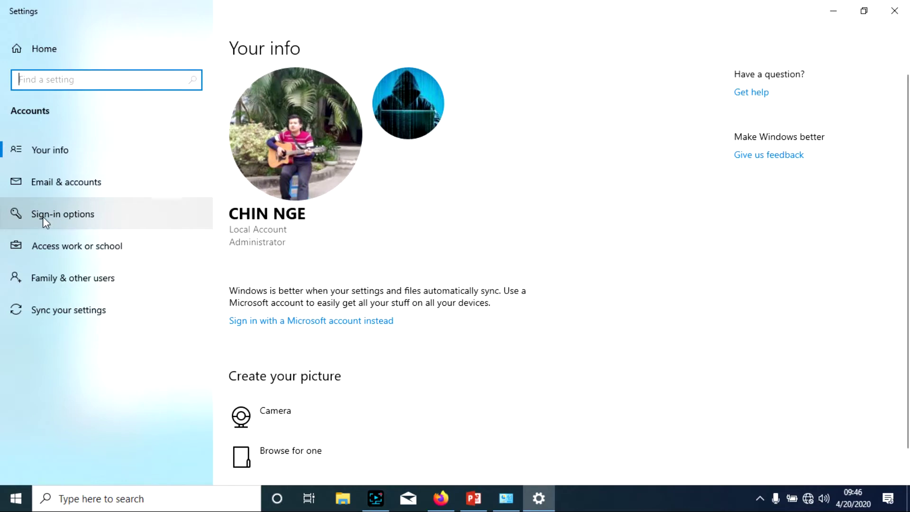
left_click(78, 215)
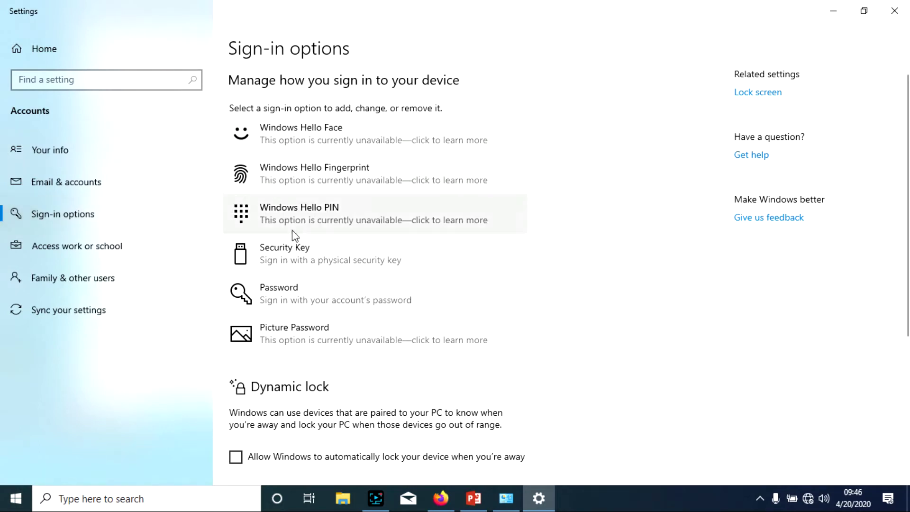
left_click(295, 301)
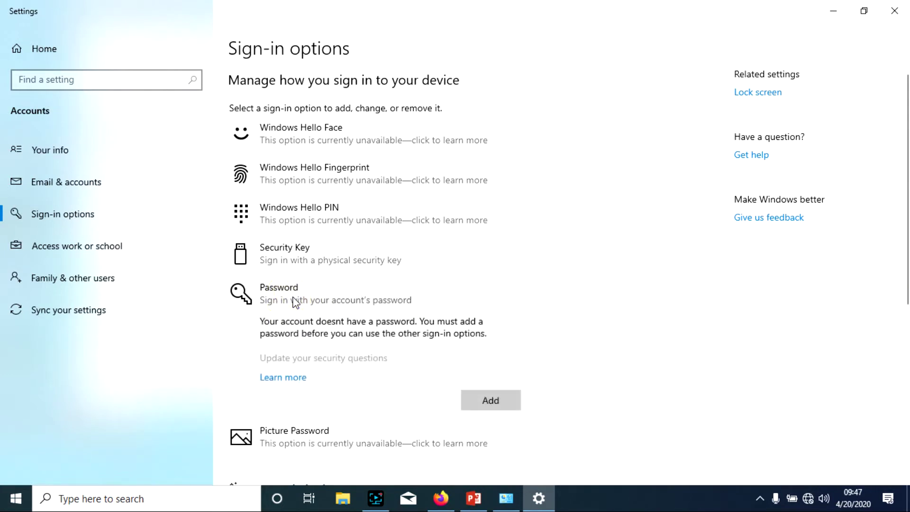
left_click(484, 406)
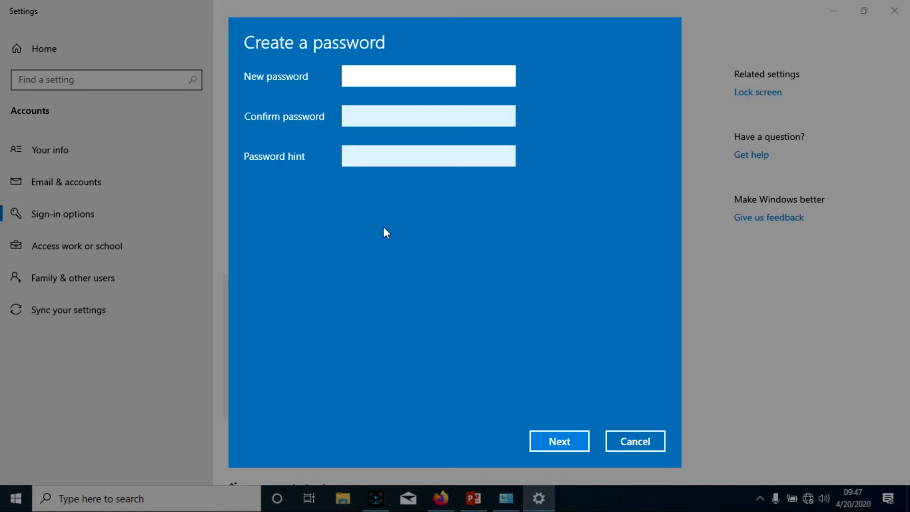
- Enter the new account password and repeat it in the confirmation field
type("******")
left_click(505, 76)
key("BackSpace")
key("BackSpace")
key("BackSpace")
key("BackSpace")
key("BackSpace")
type("••••••")
left_click(383, 115)
type("•")
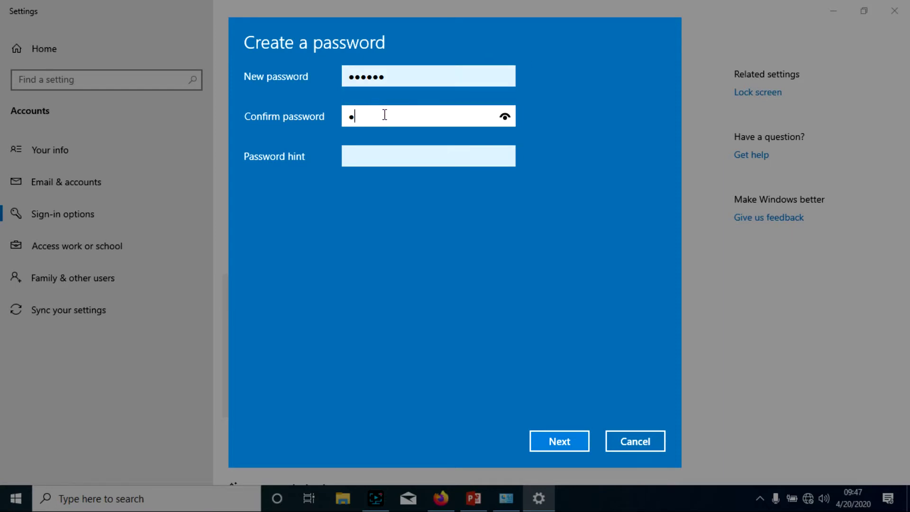
type("•••••")
- Set the password hint to "Between 0 and 7" and finish creating the password
left_click(364, 153)
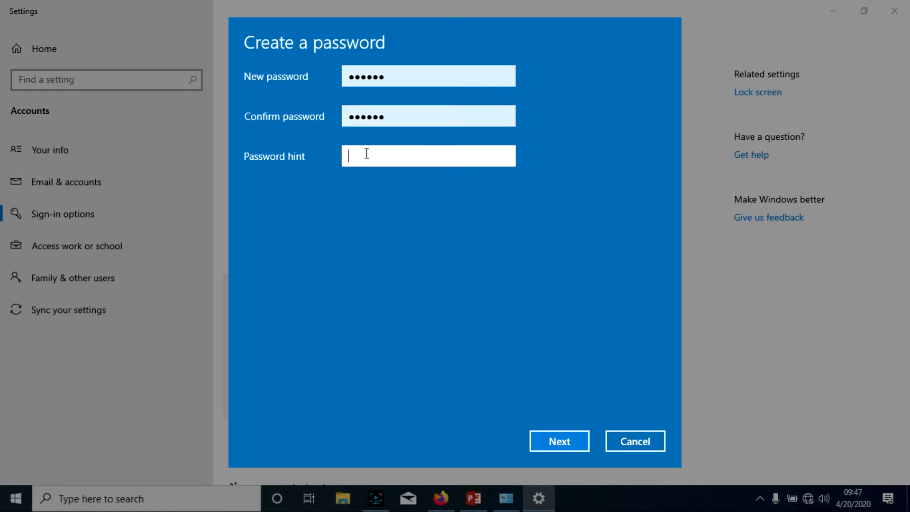
type("Between 0 and 7")
left_click(571, 440)
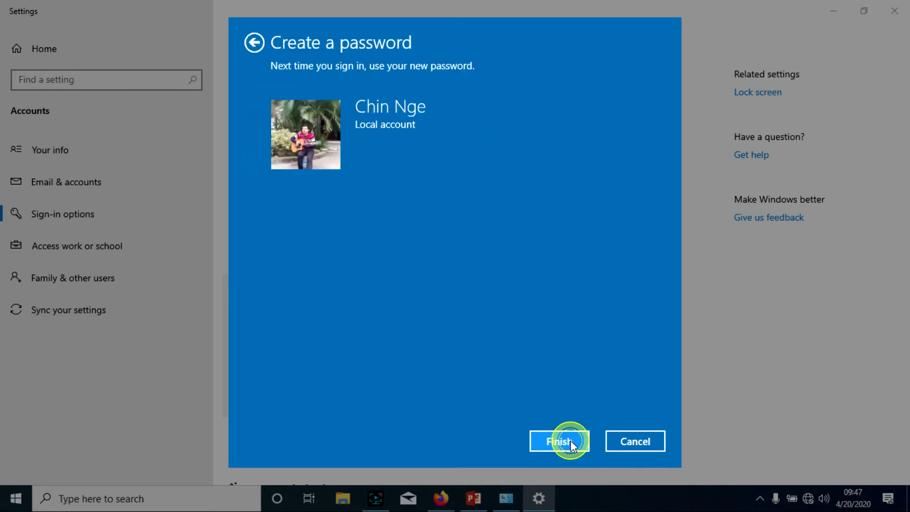
left_click(570, 441)
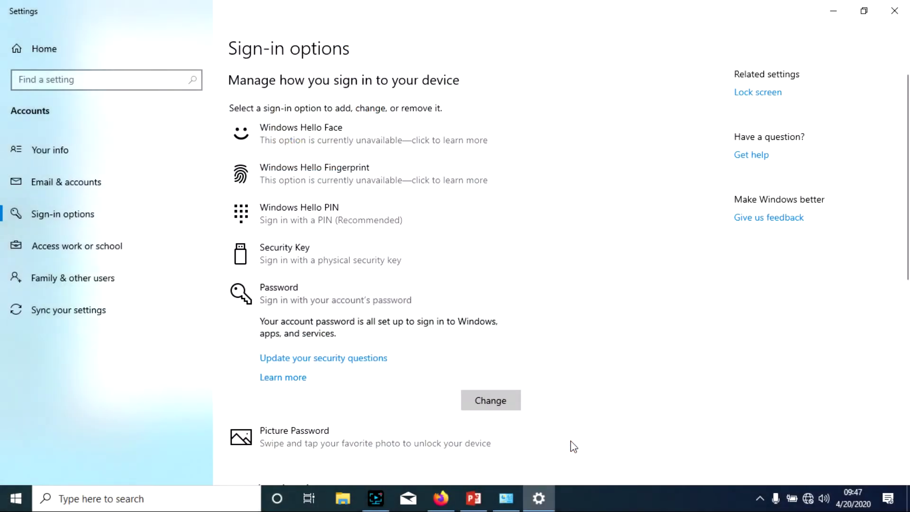
- Close the Settings and User Accounts windows
left_click(894, 10)
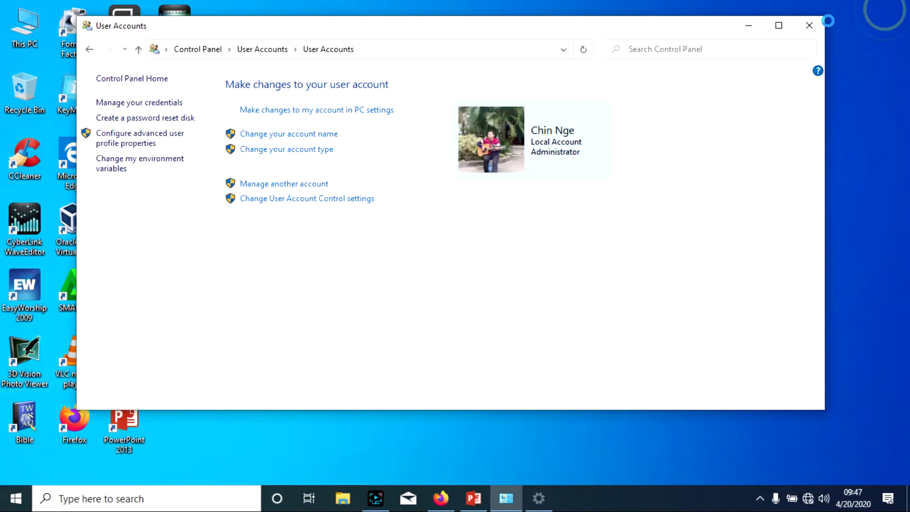
left_click(807, 26)
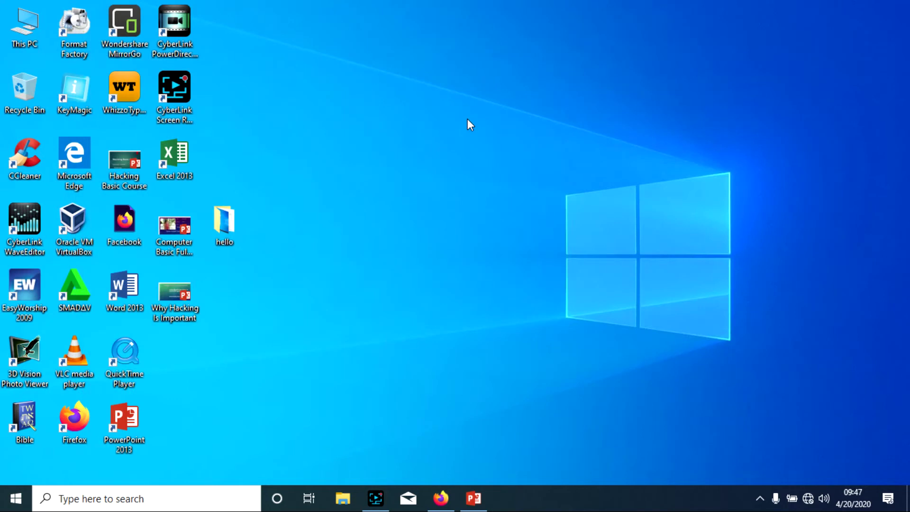
left_click(399, 271)
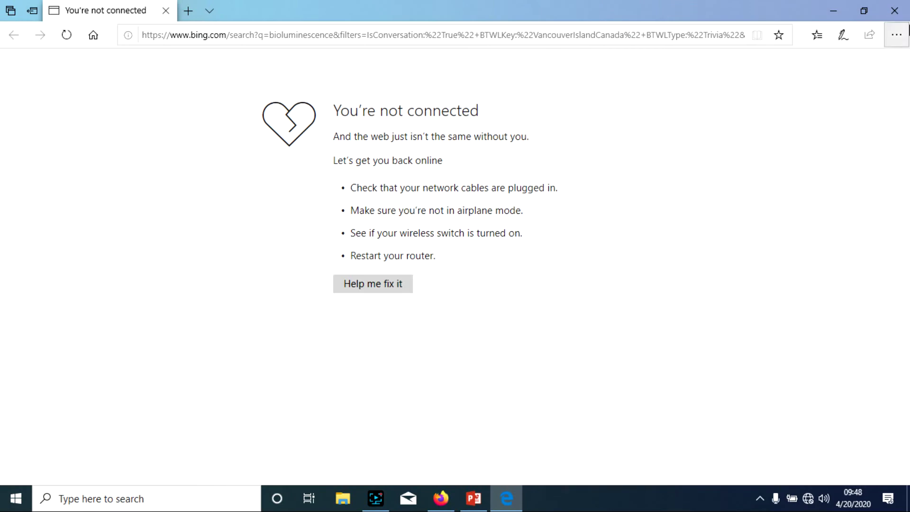
- Close the browser window showing the offline page and refresh the desktop
left_click(903, 11)
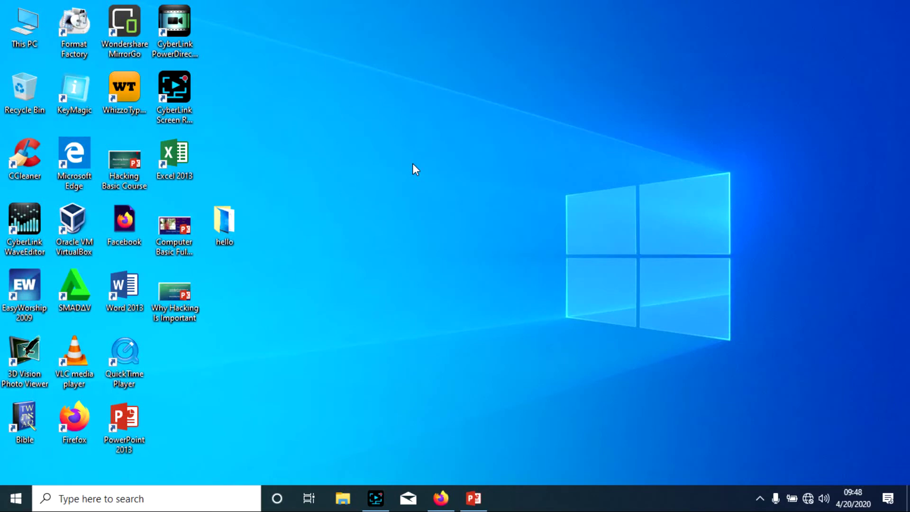
left_click(388, 264)
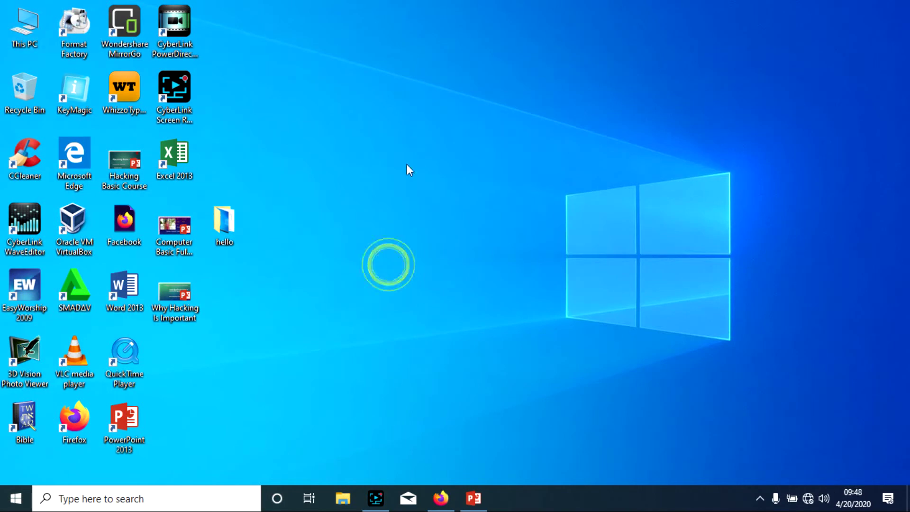
right_click(407, 166)
left_click(421, 203)
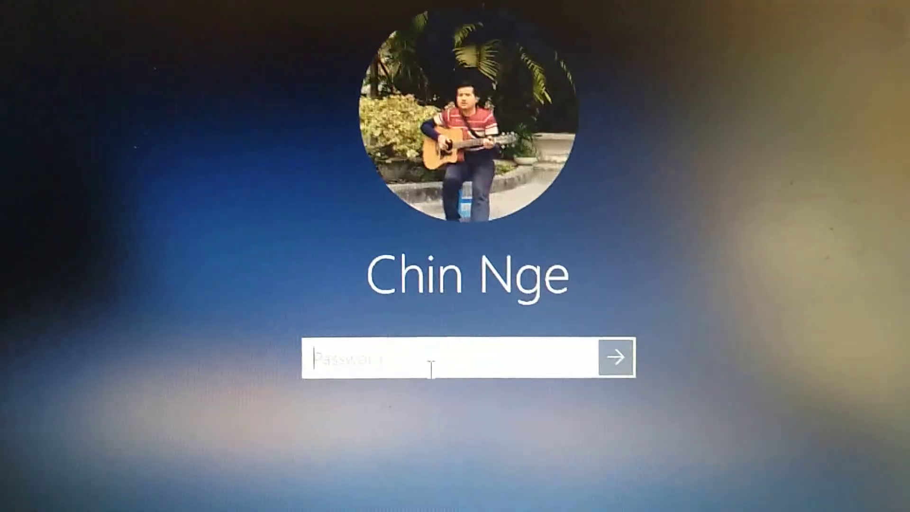
- Enter the account password on the Windows sign-in screen and sign in
type("••")
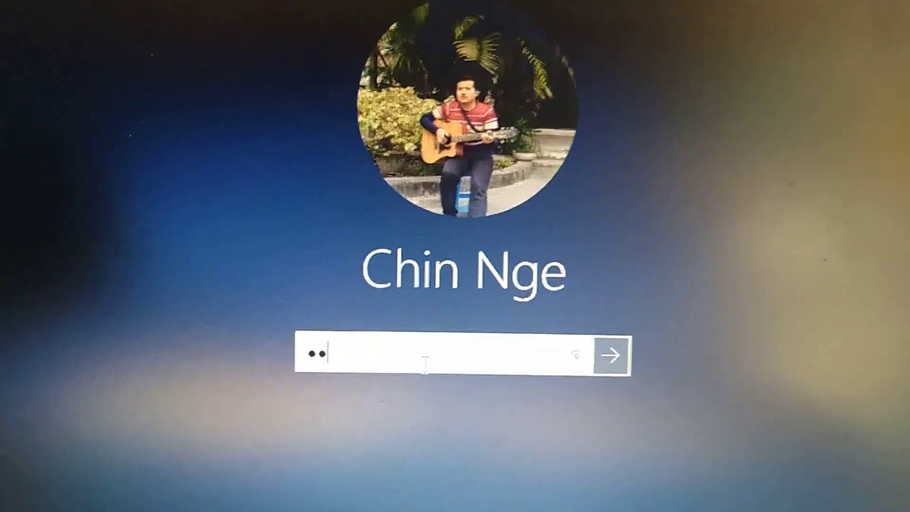
key("BackSpace")
key("BackSpace")
type("••••••")
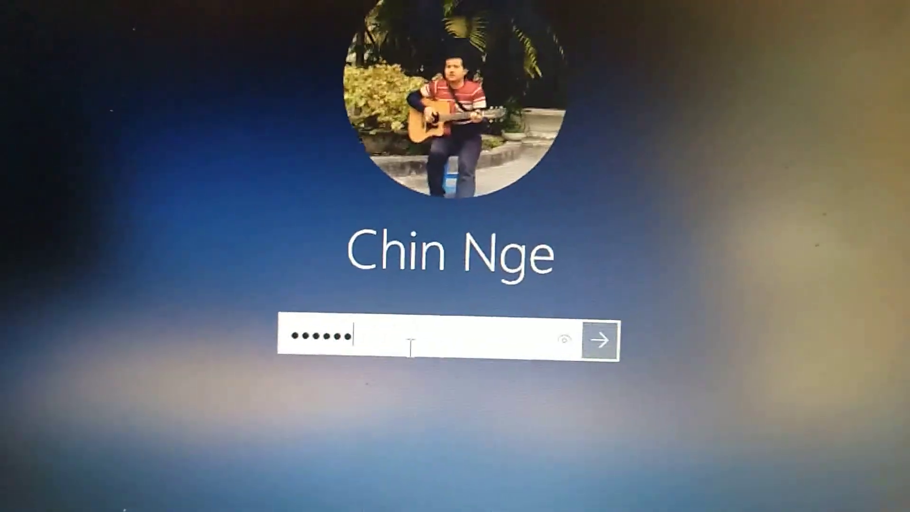
left_click_drag(551, 332, 551, 331)
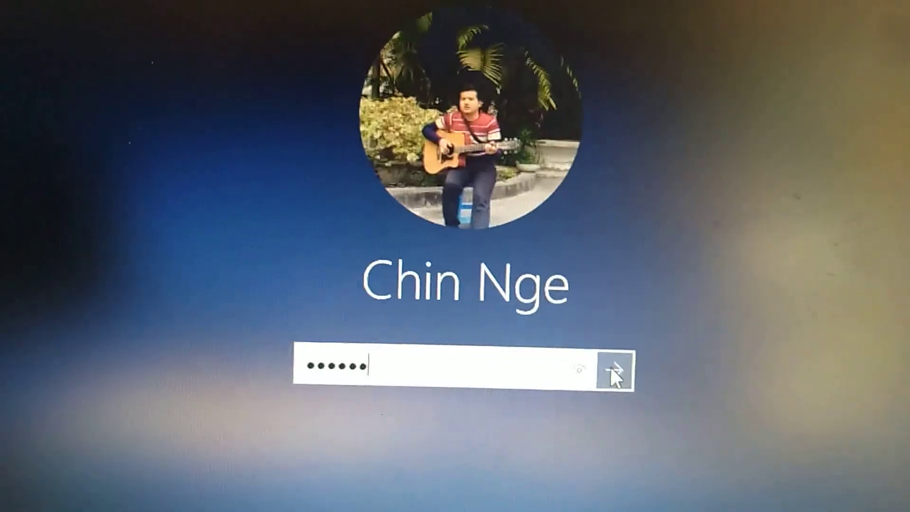
left_click(598, 369)
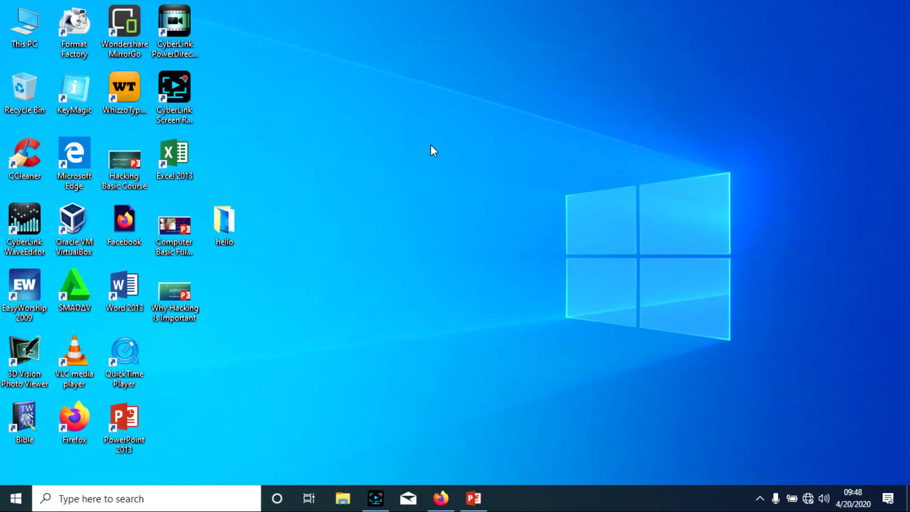
- Reopen Control Panel and return to the current user's account page
key("super+r")
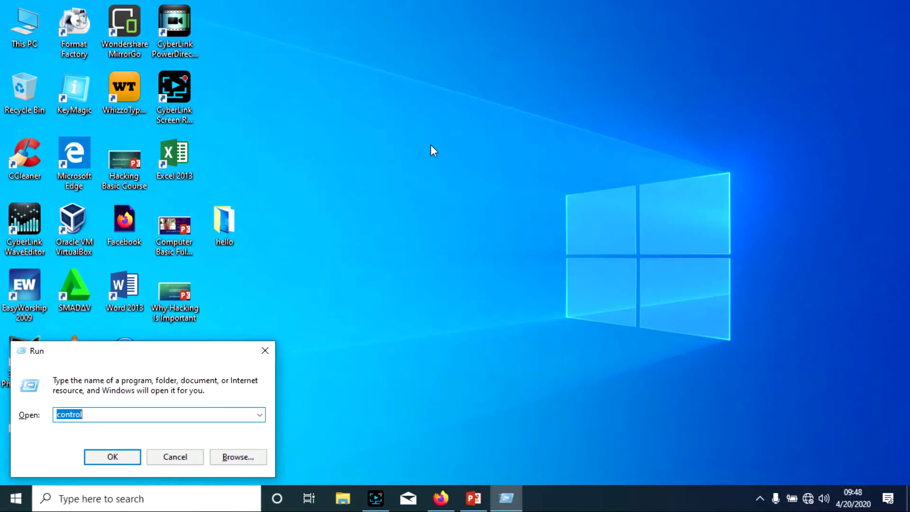
key("Return")
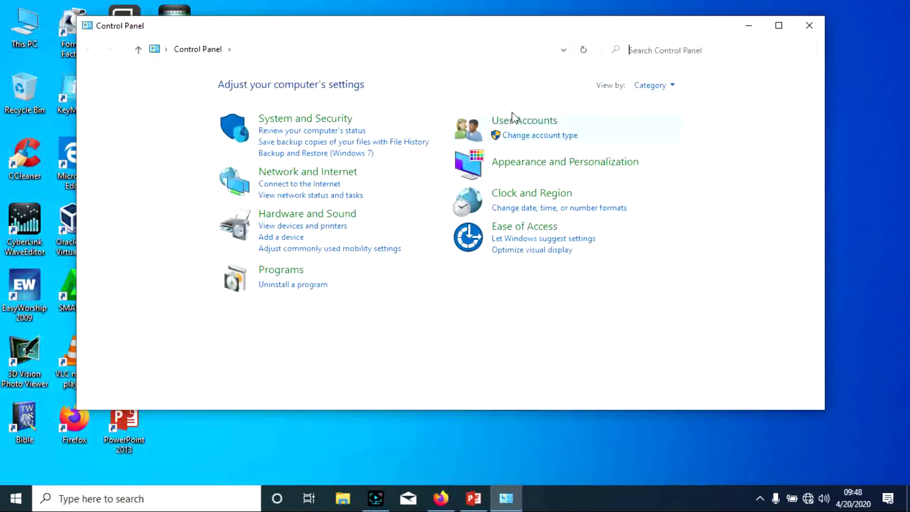
left_click(512, 123)
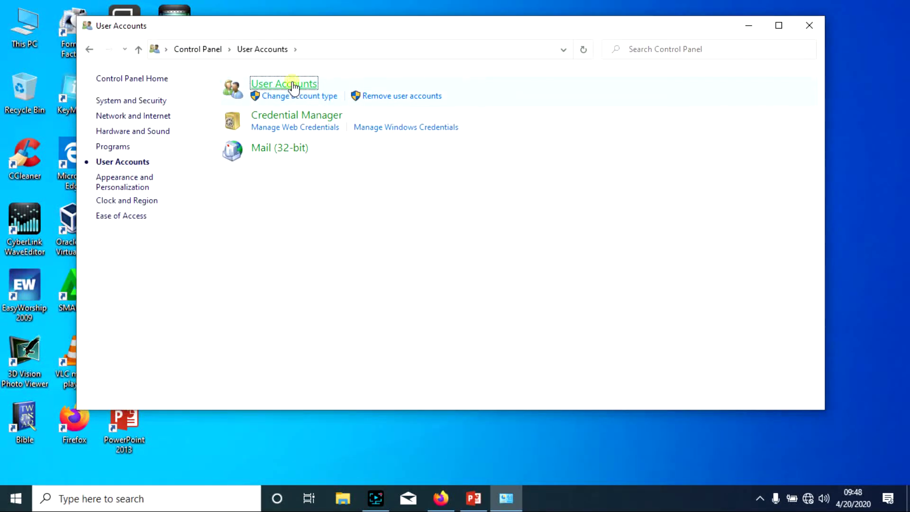
left_click(294, 86)
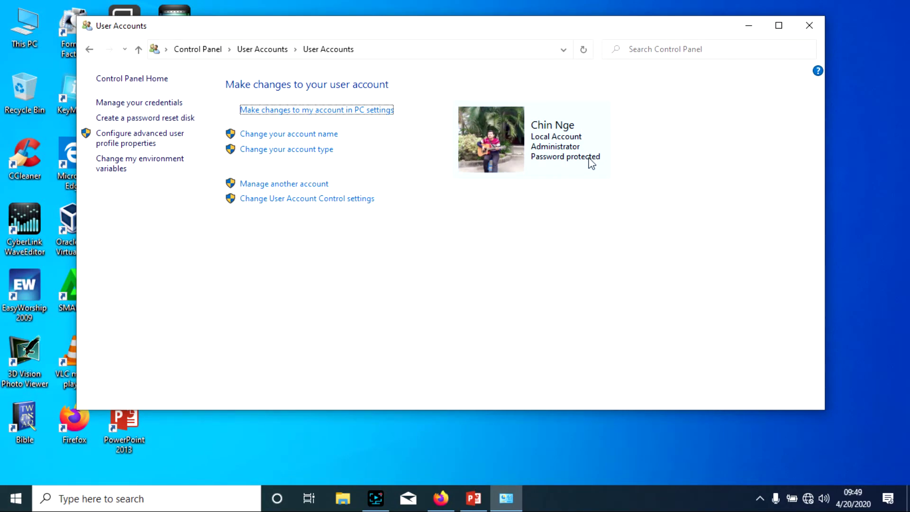
- Open the sign-in options in PC settings and start changing the account password
left_click(305, 111)
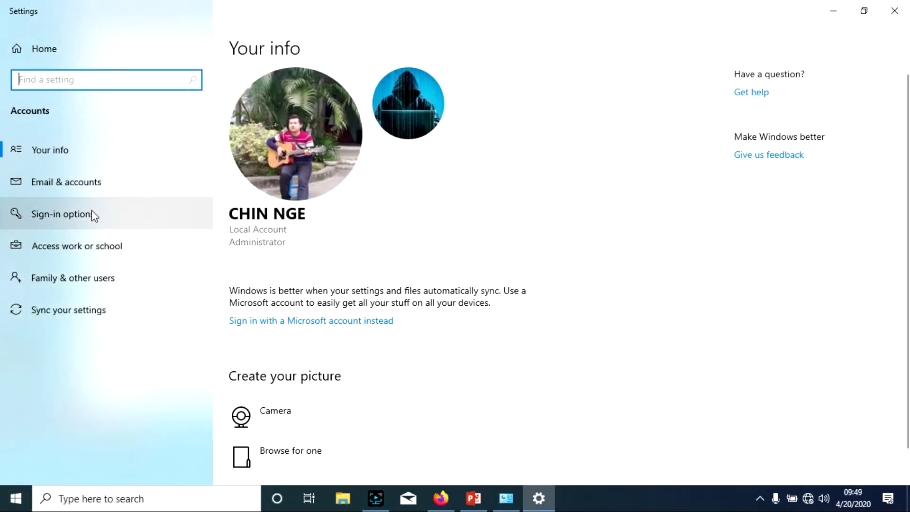
left_click(93, 214)
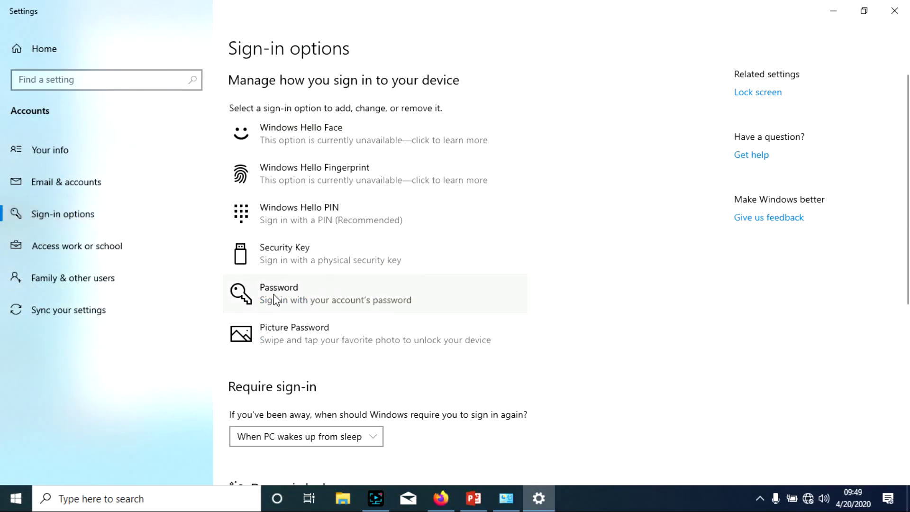
left_click(297, 297)
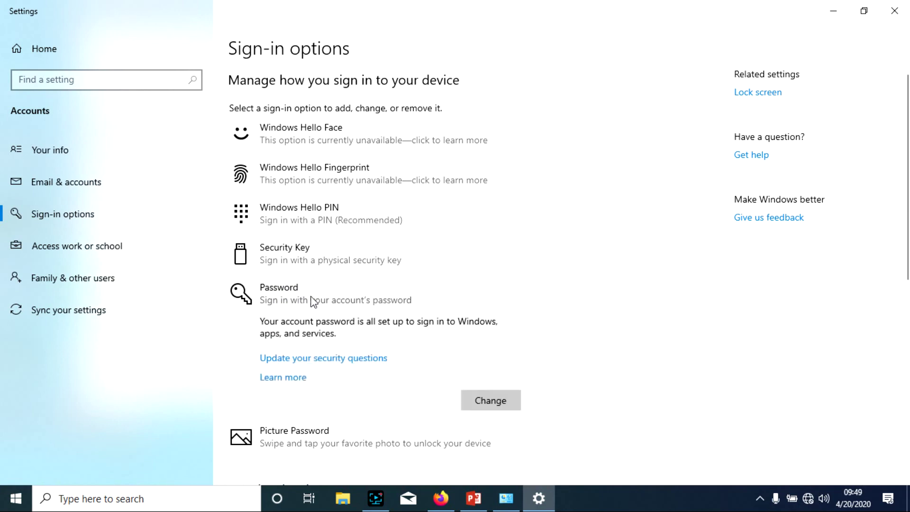
left_click(488, 403)
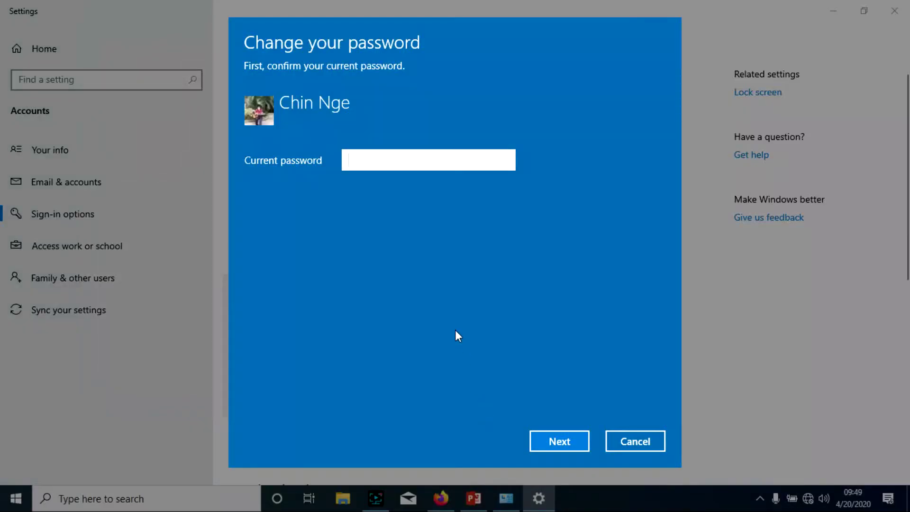
- Remove the account password by confirming the current password and leaving the new password, confirmation and hint fields blank
type("••••••")
left_click(570, 449)
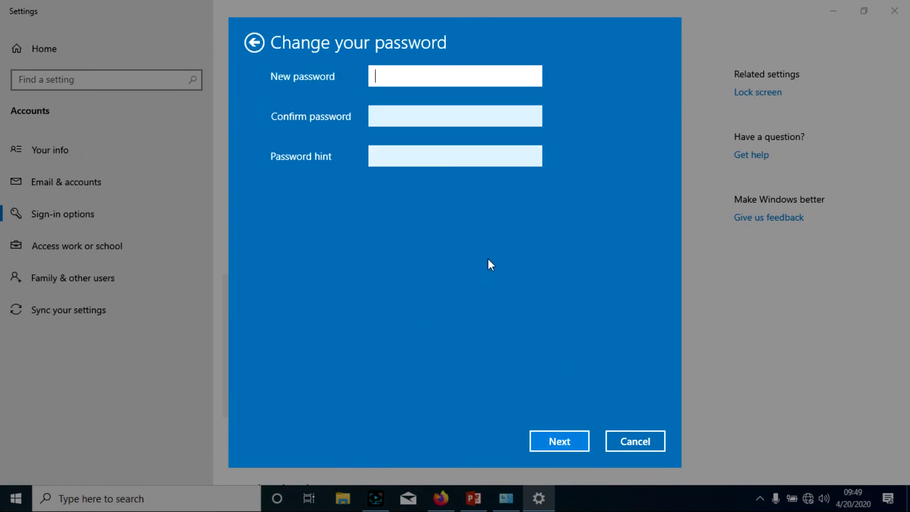
left_click(564, 445)
left_click(564, 445)
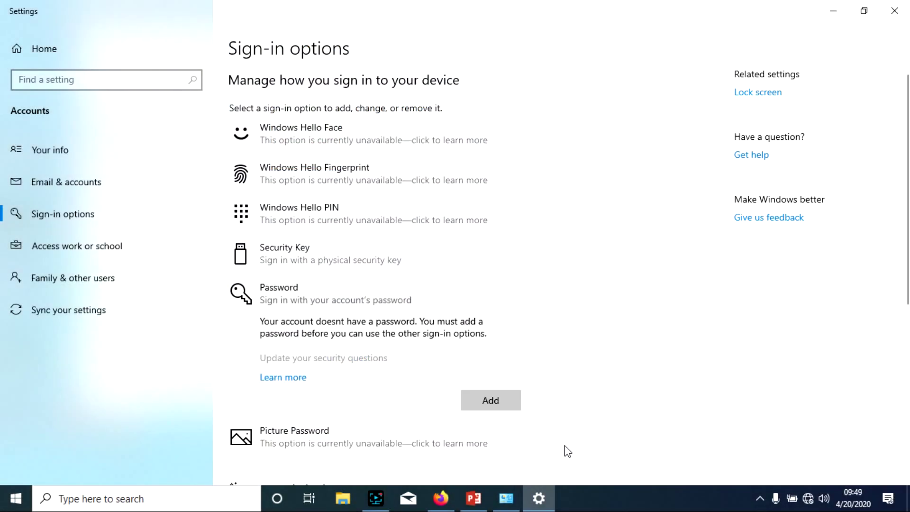
- Close the Settings and User Accounts windows and refresh the desktop
left_click(894, 10)
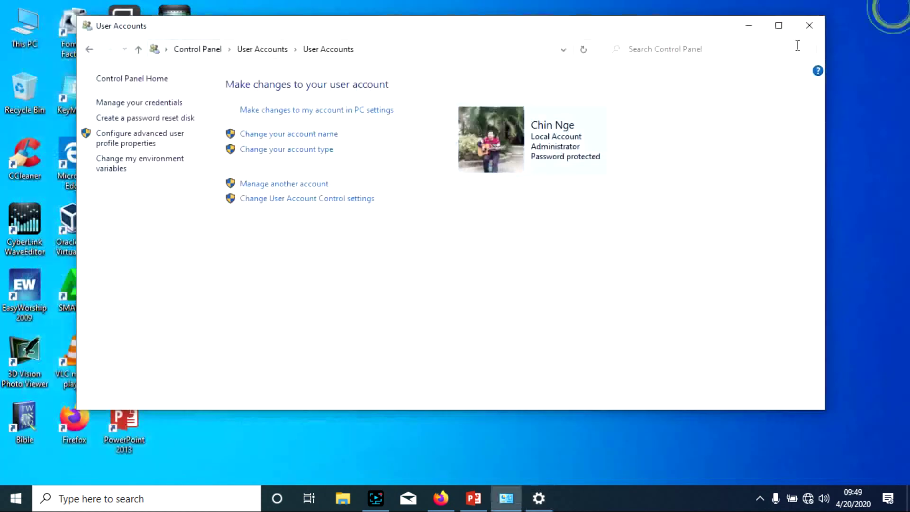
left_click(809, 20)
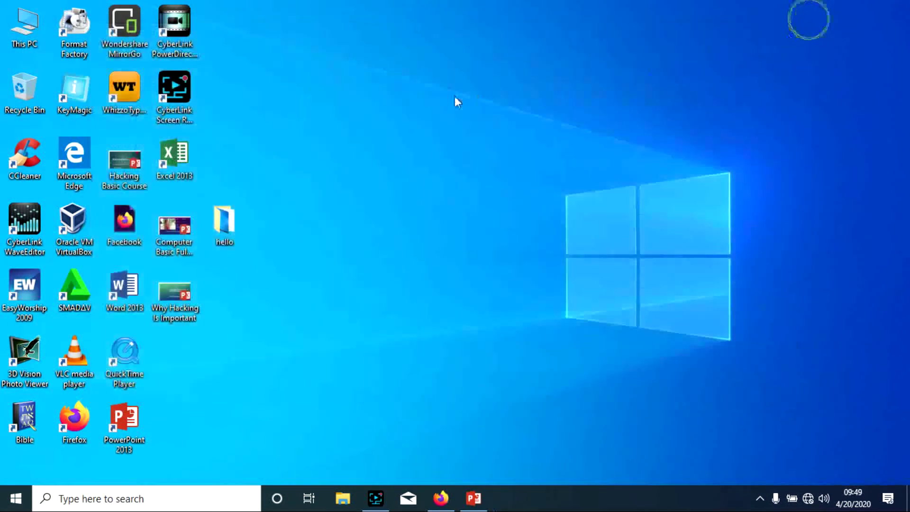
right_click(455, 95)
left_click(480, 136)
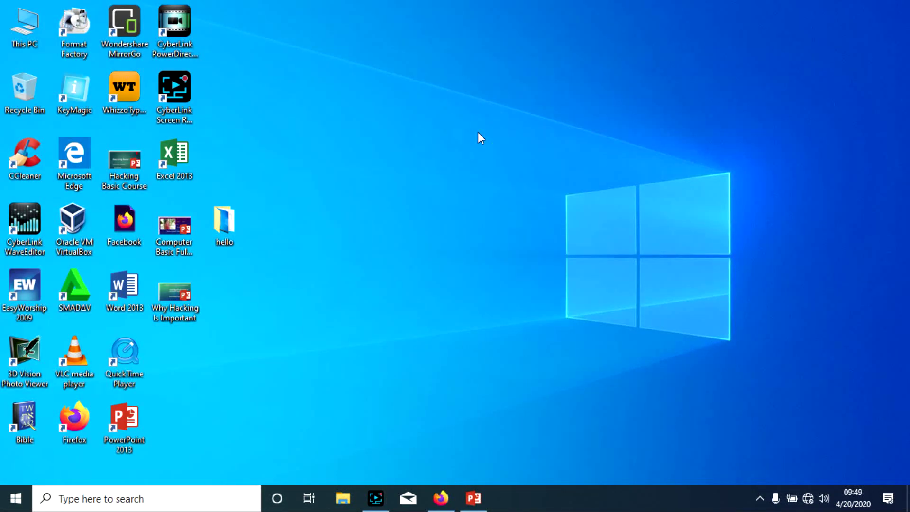
- Reopen Control Panel and check the current user's account page for its password protection status
key("super+r")
key("Escape")
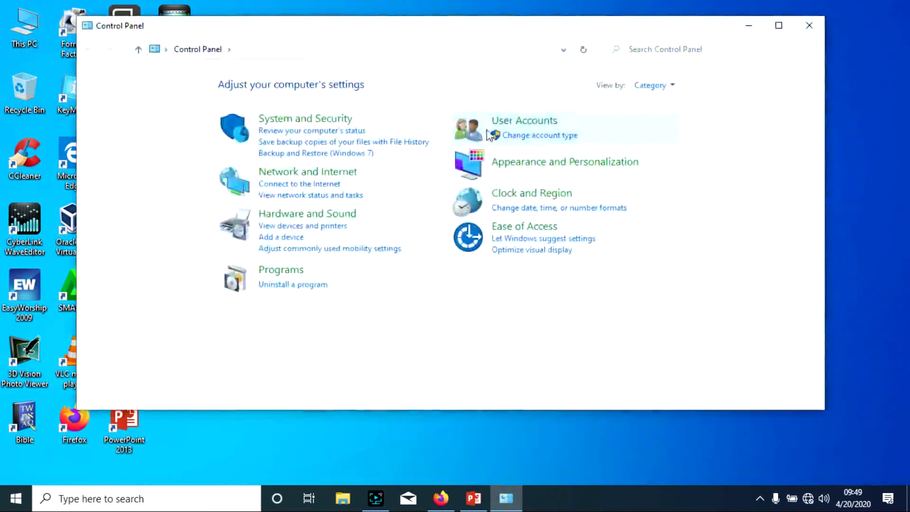
left_click(506, 122)
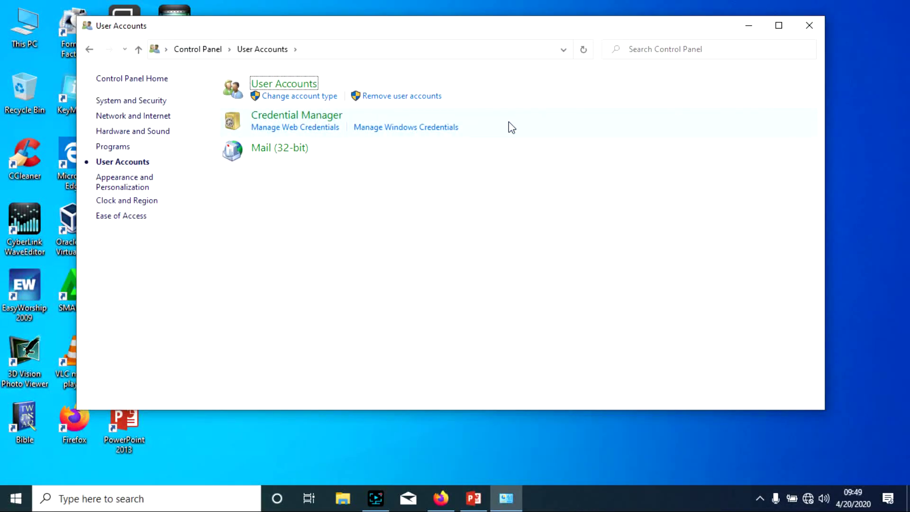
left_click(294, 87)
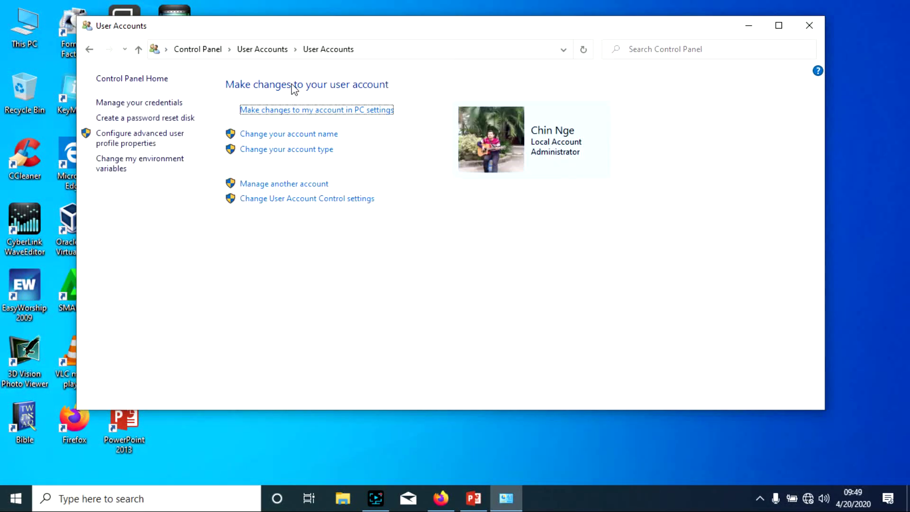